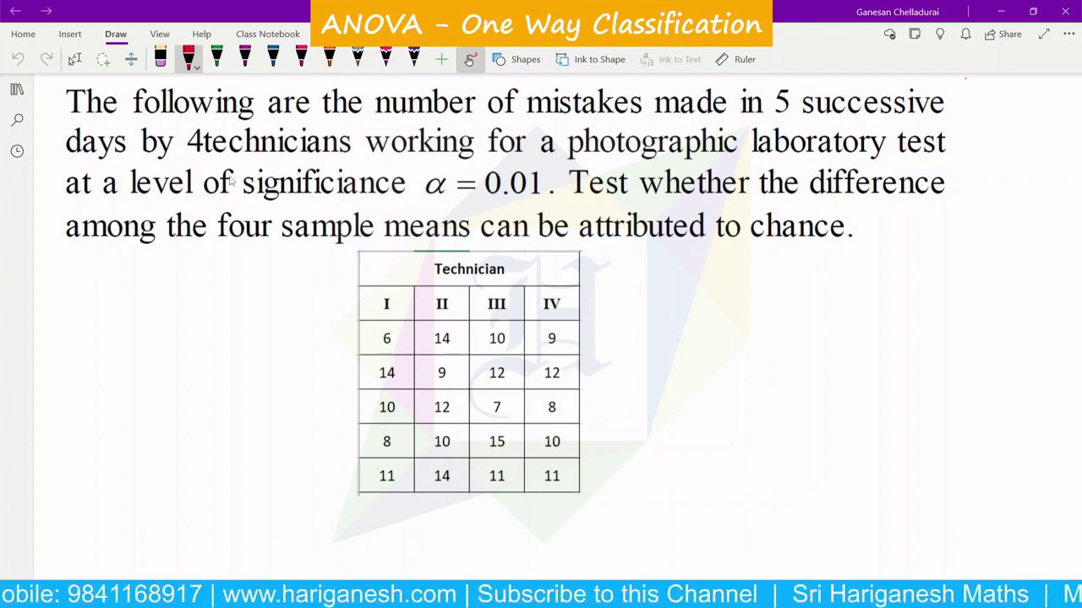
# Step: In red ink, circle '4technicians', underline '0.01' and '5', and tick the Technician heading
pyautogui.moveTo(192, 161)
pyautogui.mouseDown()
pyautogui.moveTo(353, 153)
pyautogui.moveTo(339, 132)
pyautogui.moveTo(228, 127)
pyautogui.moveTo(180, 132)
pyautogui.moveTo(181, 165)
pyautogui.moveTo(188, 156)
pyautogui.mouseUp()
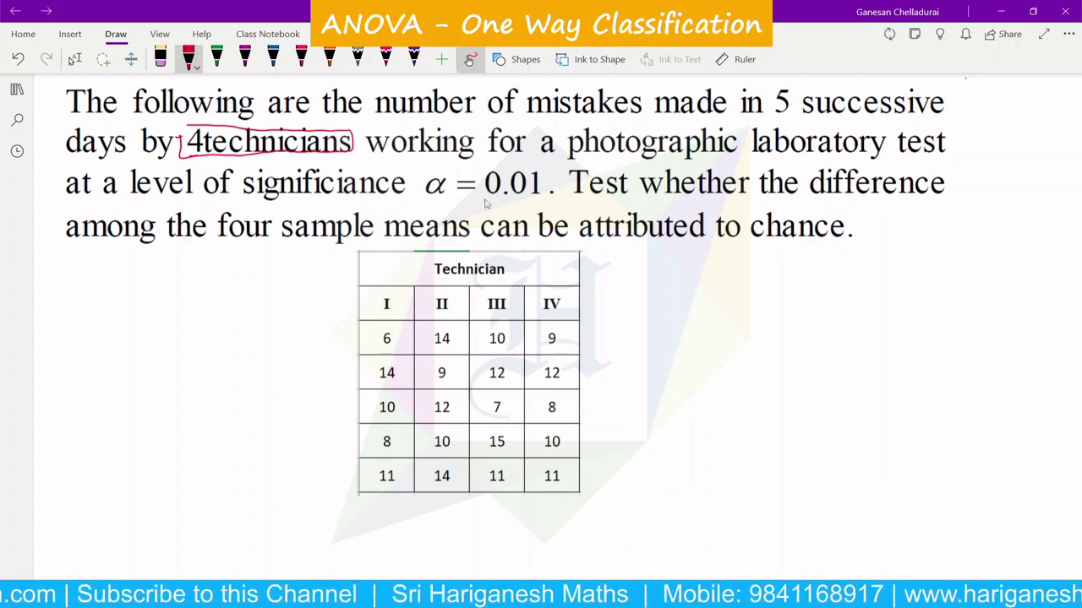
pyautogui.moveTo(484, 201); pyautogui.dragTo(541, 200)
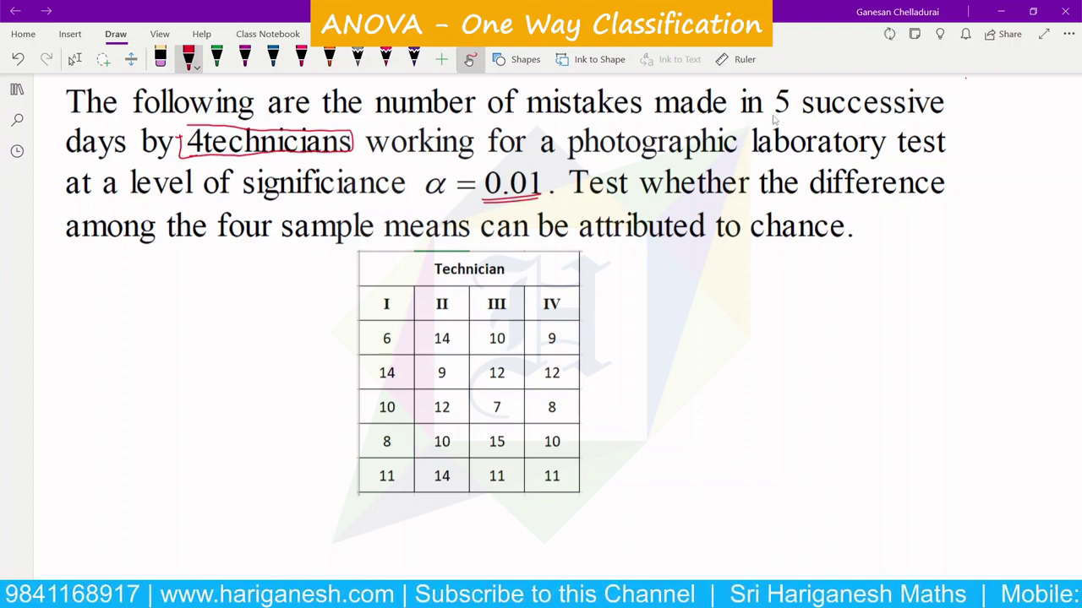
pyautogui.moveTo(772, 121); pyautogui.dragTo(803, 124)
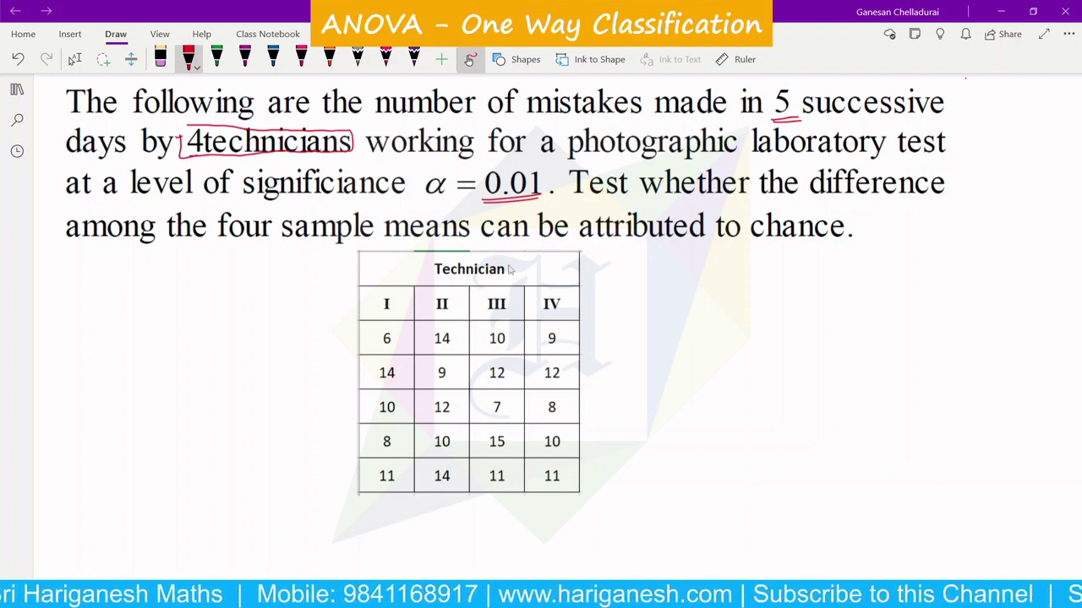
pyautogui.moveTo(513, 269); pyautogui.dragTo(528, 263)
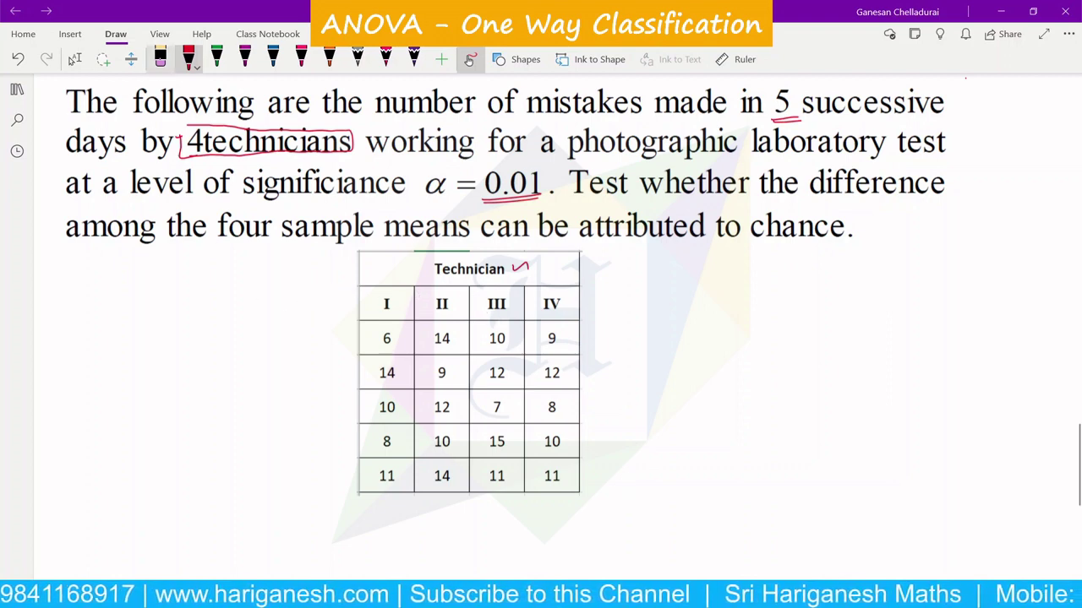
# Step: Erase the red tick, circle and underlines from the question
pyautogui.click(159, 58)
pyautogui.moveTo(517, 268); pyautogui.dragTo(426, 193)
pyautogui.moveTo(338, 141); pyautogui.dragTo(220, 143)
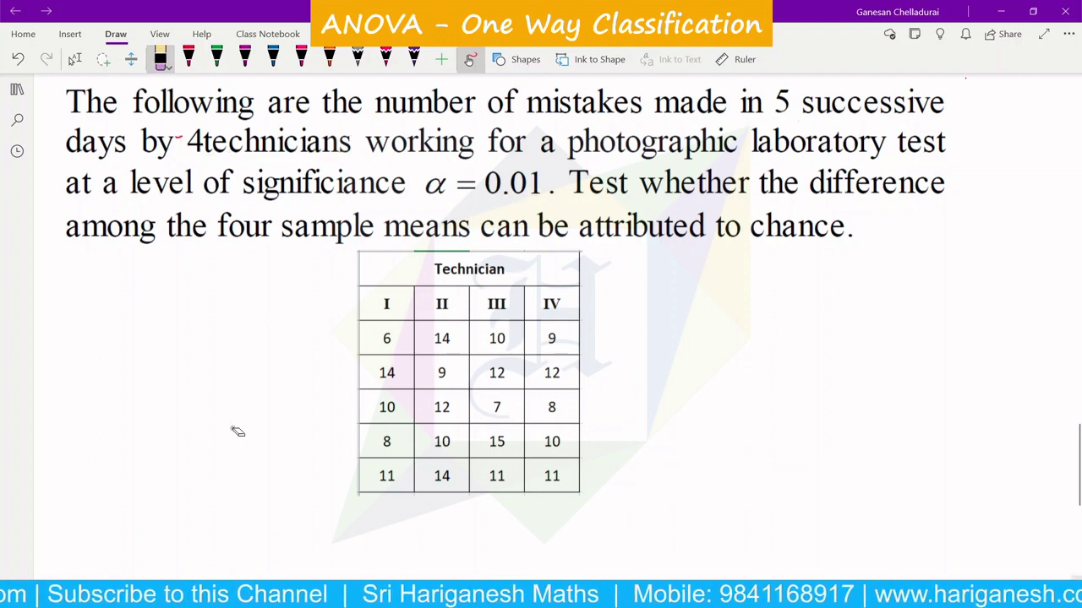
# Step: Write an underlined red 'Sol:-' heading below the table
pyautogui.click(188, 57)
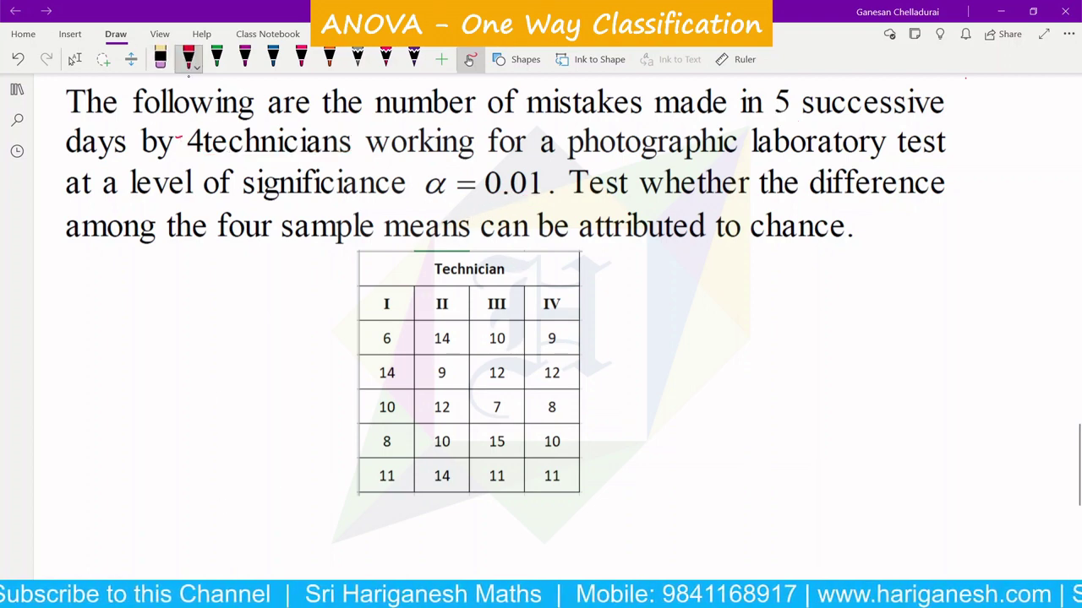
pyautogui.scroll(-5, 353, 199)
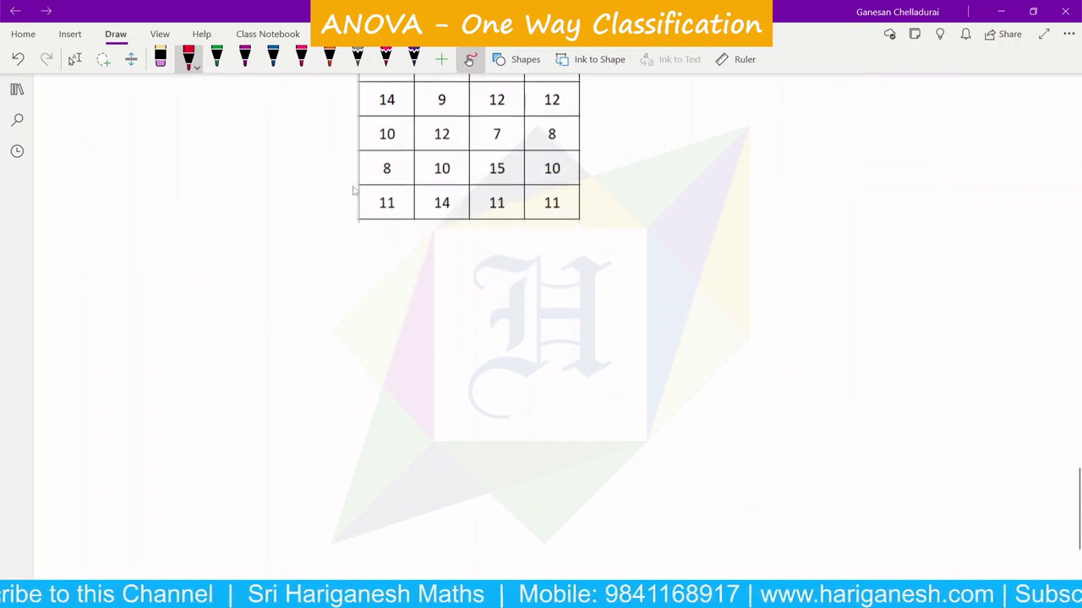
pyautogui.moveTo(75, 259); pyautogui.dragTo(124, 267)
pyautogui.moveTo(68, 288); pyautogui.dragTo(122, 282)
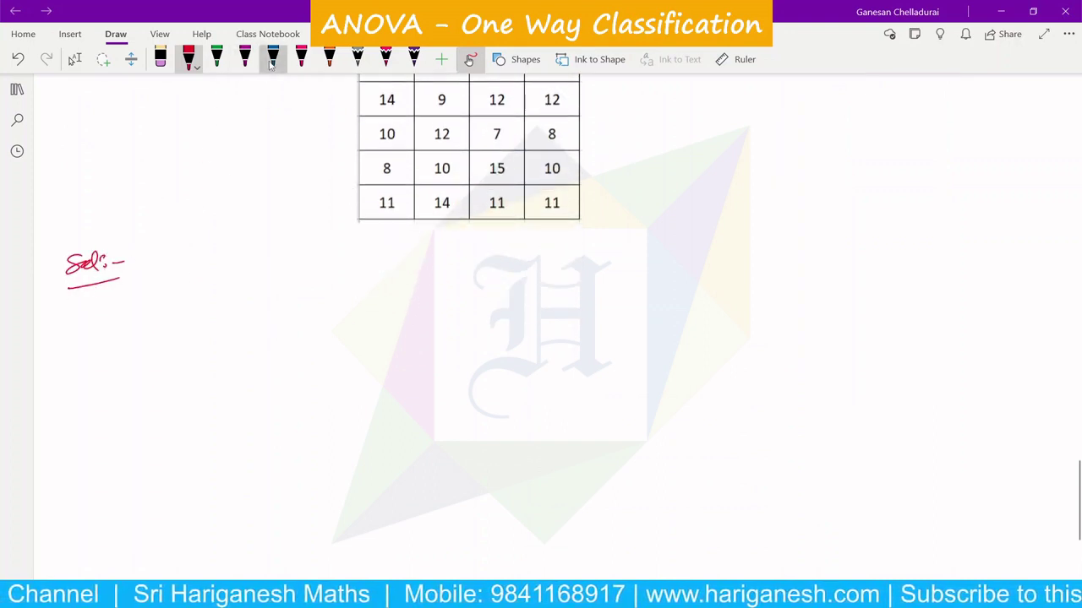
# Step: Write the 'H₀:' and 'H1:' labels in blue ink beneath the Sol:- heading
pyautogui.click(272, 57)
pyautogui.moveTo(92, 326)
pyautogui.mouseDown()
pyautogui.moveTo(93, 346)
pyautogui.moveTo(102, 335)
pyautogui.mouseUp()
pyautogui.moveTo(102, 325)
pyautogui.mouseDown()
pyautogui.moveTo(102, 346)
pyautogui.moveTo(109, 343)
pyautogui.mouseUp()
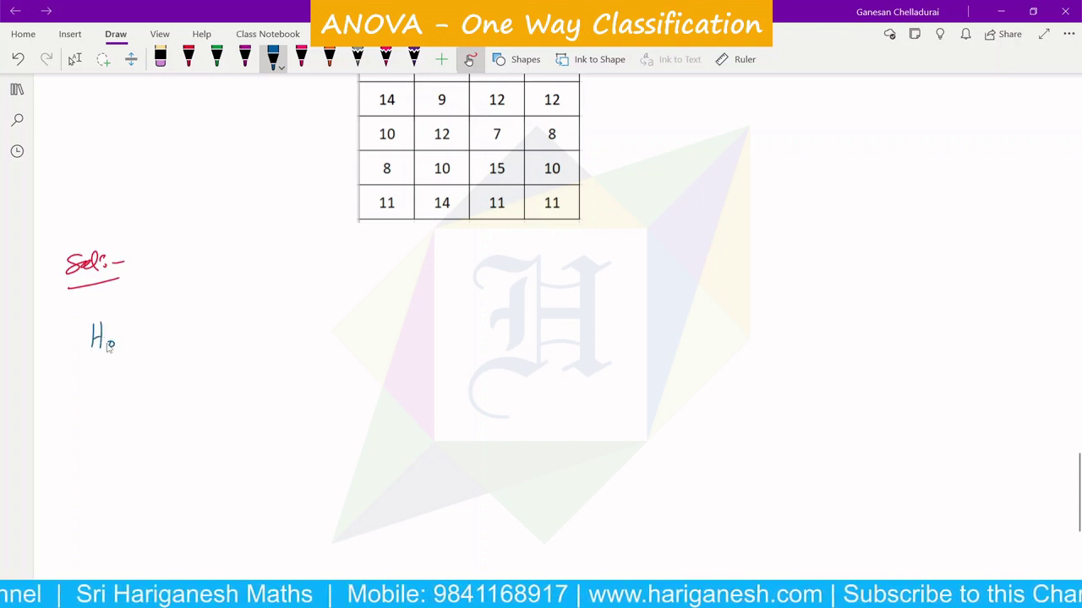
pyautogui.click(129, 332)
pyautogui.click(130, 340)
pyautogui.moveTo(93, 385); pyautogui.dragTo(94, 407)
pyautogui.moveTo(103, 385)
pyautogui.mouseDown()
pyautogui.moveTo(103, 407)
pyautogui.moveTo(103, 395)
pyautogui.mouseUp()
pyautogui.moveTo(110, 389); pyautogui.dragTo(109, 407)
pyautogui.click(128, 390)
pyautogui.click(130, 402)
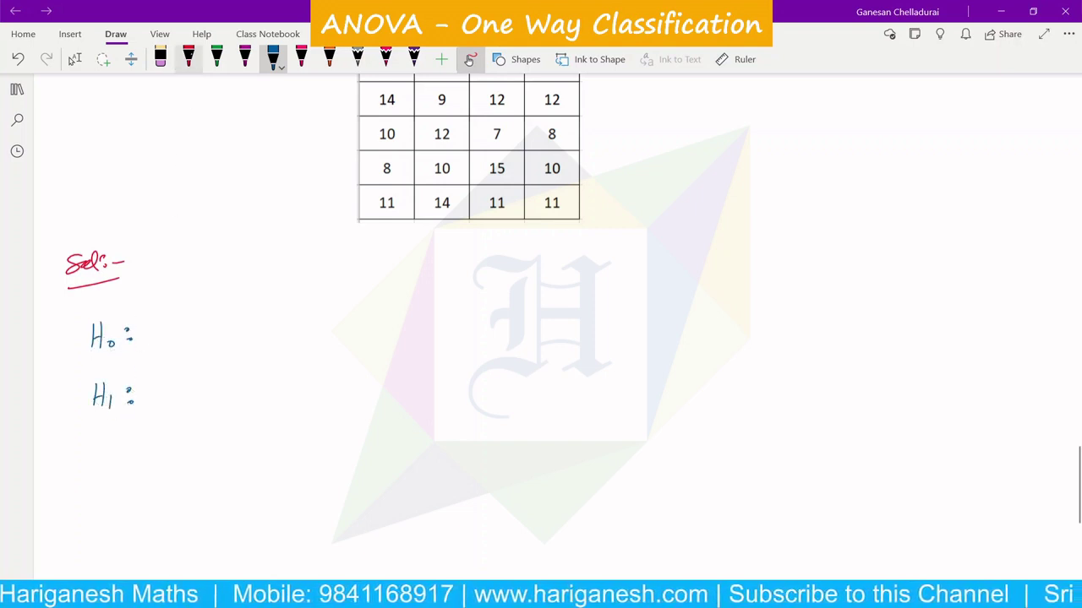
pyautogui.click(187, 58)
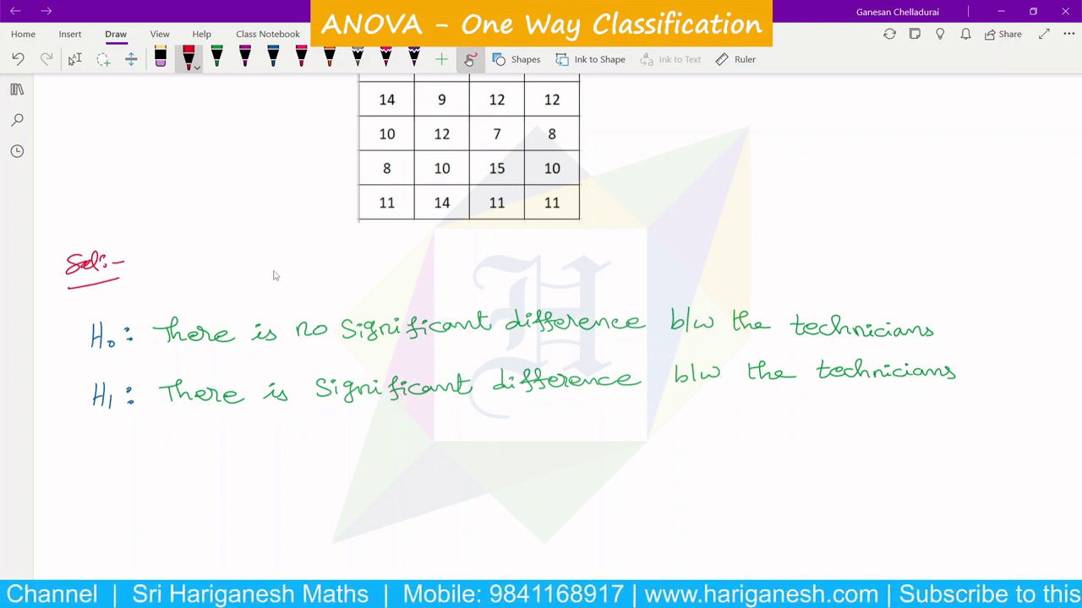
# Step: Scroll up and down the page to review the handwritten Technicians table area below the hypotheses
pyautogui.scroll(5, 305, 252)
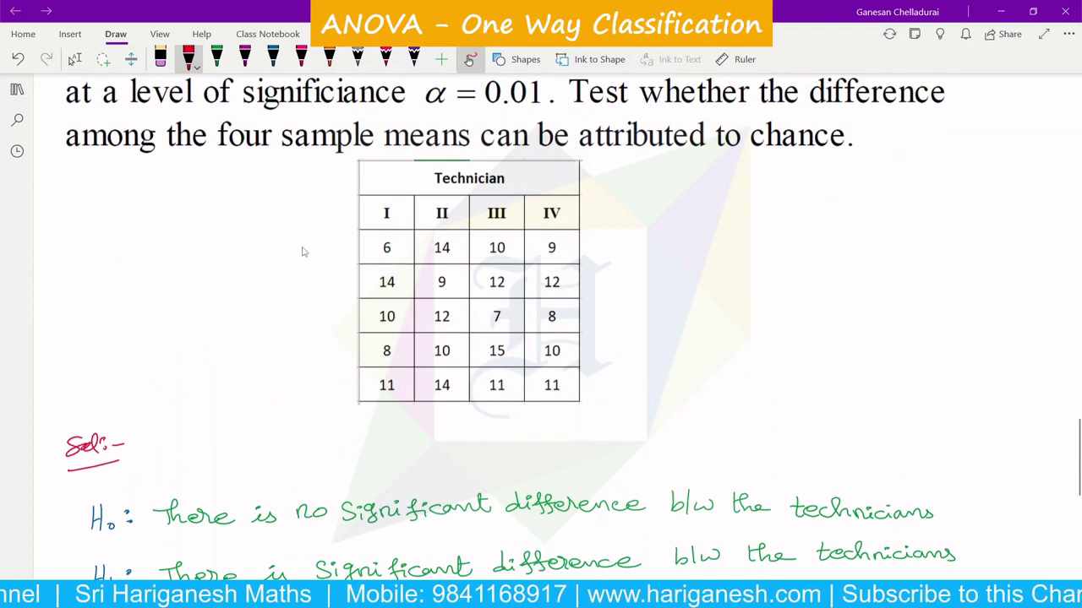
pyautogui.scroll(-12, 428, 277)
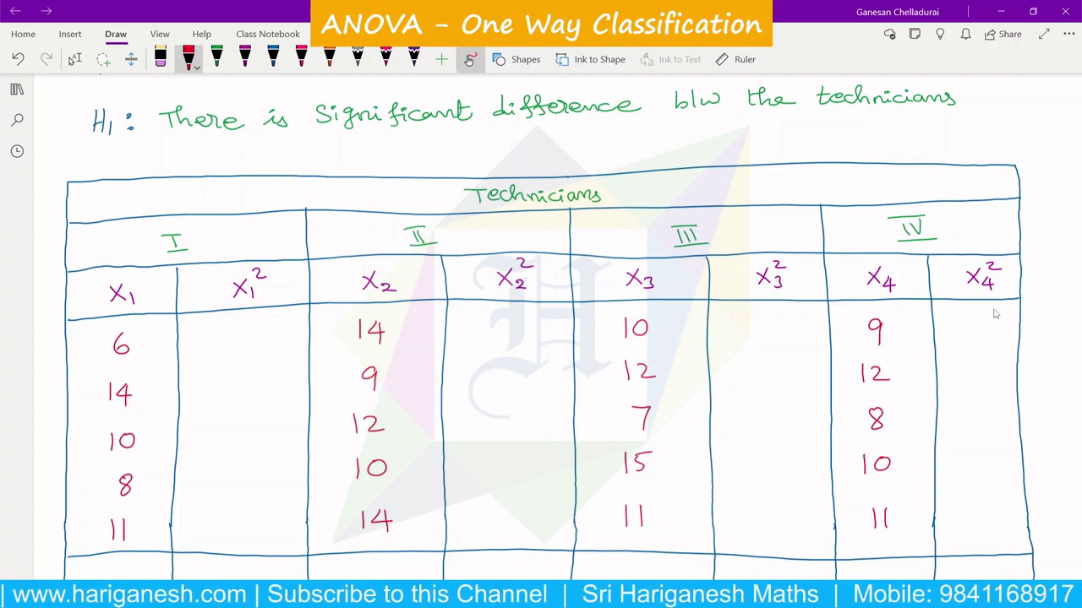
pyautogui.scroll(-1, 982, 309)
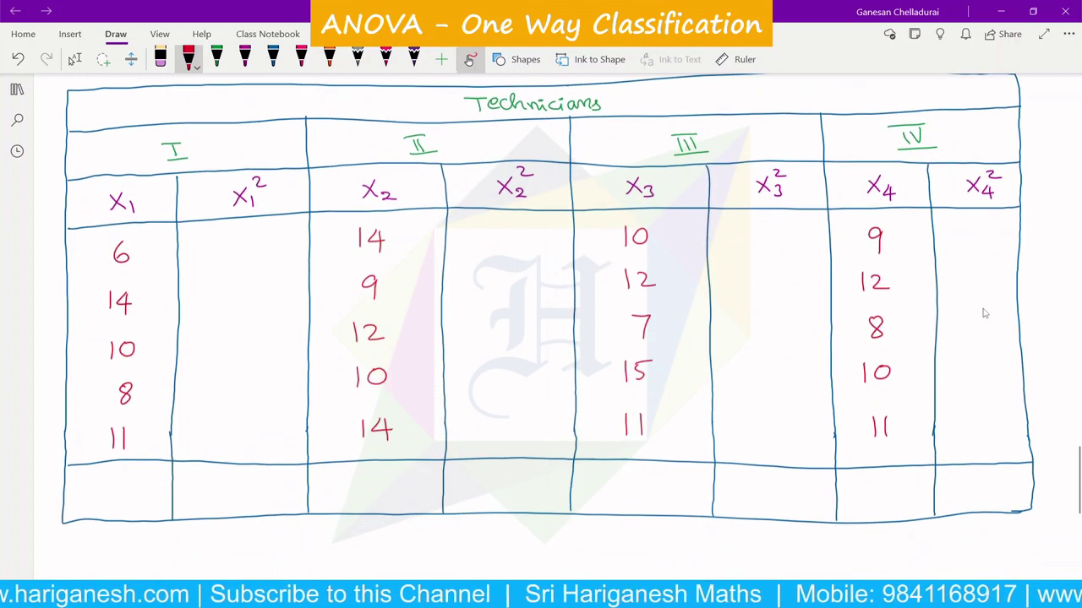
pyautogui.scroll(2, 980, 317)
pyautogui.scroll(4, 978, 323)
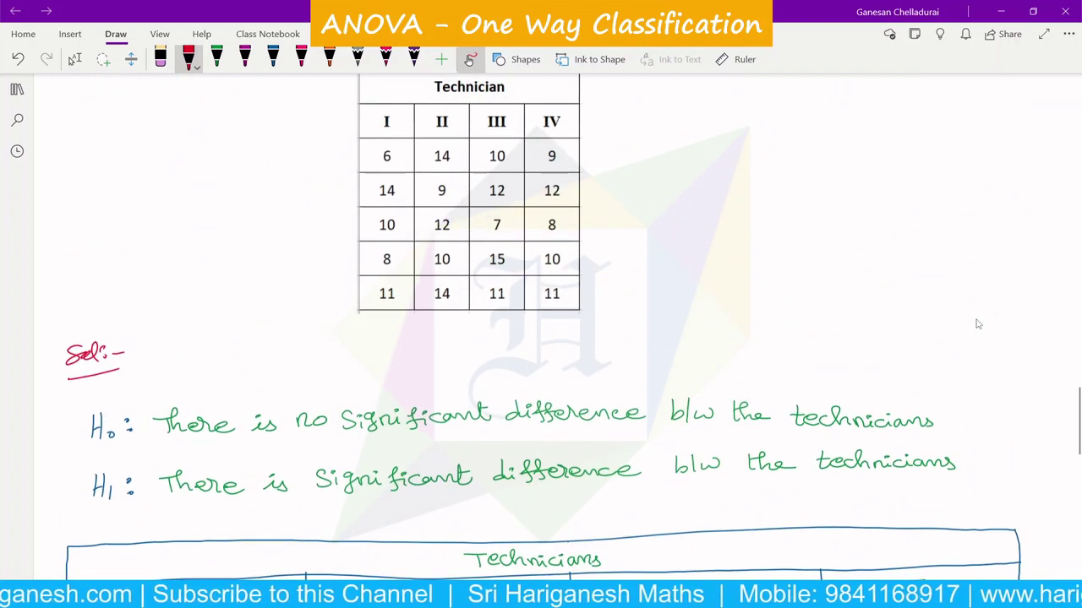
pyautogui.scroll(-4, 978, 324)
pyautogui.scroll(-2, 978, 323)
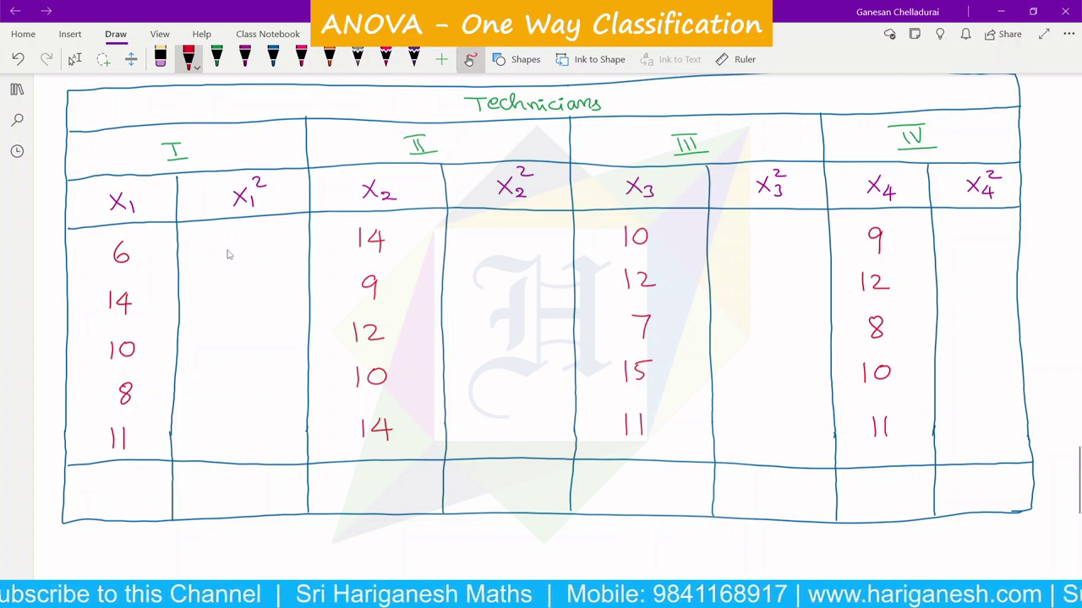
# Step: Write the first-row squares 36, 196, 100 and 81 in the X1², X2², X3² and X4² columns
pyautogui.moveTo(225, 245)
pyautogui.mouseDown()
pyautogui.moveTo(227, 266)
pyautogui.moveTo(244, 258)
pyautogui.mouseUp()
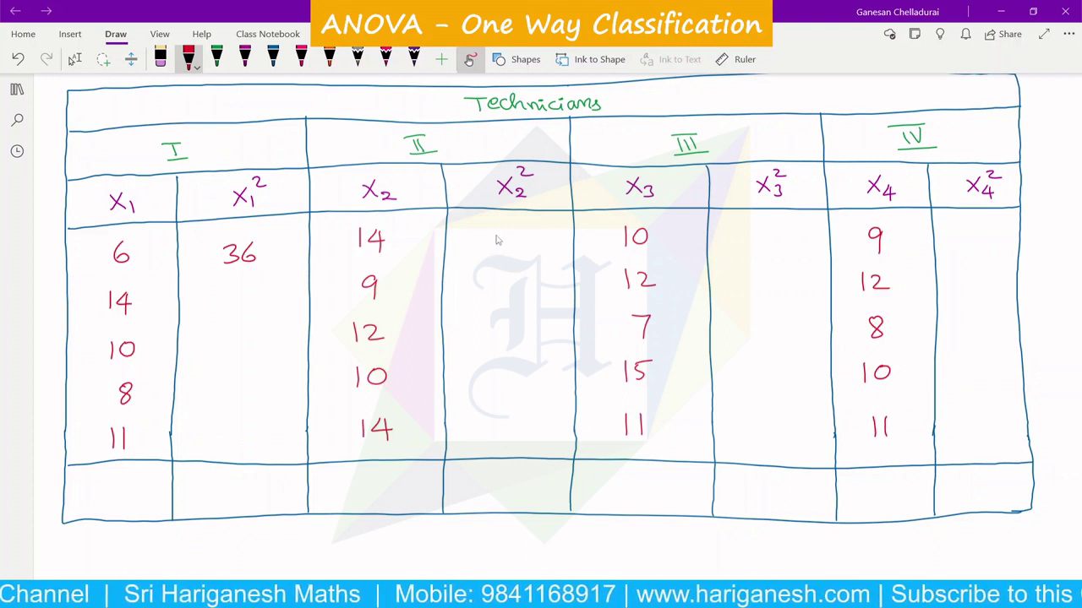
pyautogui.moveTo(493, 226)
pyautogui.mouseDown()
pyautogui.moveTo(492, 247)
pyautogui.moveTo(521, 247)
pyautogui.mouseUp()
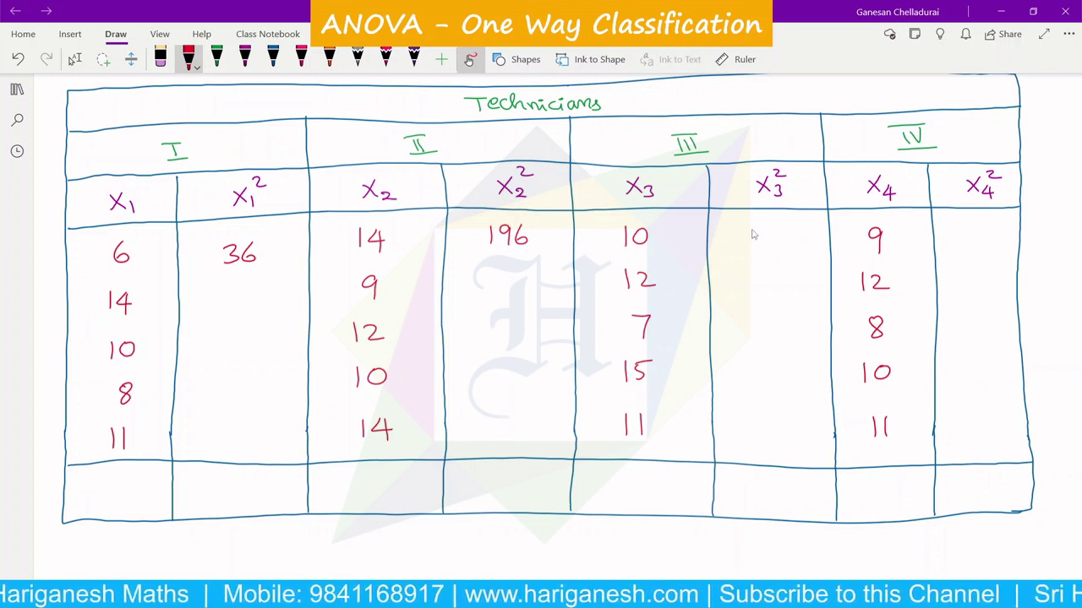
pyautogui.moveTo(753, 227); pyautogui.dragTo(752, 245)
pyautogui.moveTo(770, 228)
pyautogui.mouseDown()
pyautogui.moveTo(764, 244)
pyautogui.moveTo(770, 229)
pyautogui.mouseUp()
pyautogui.moveTo(787, 229)
pyautogui.mouseDown()
pyautogui.moveTo(781, 243)
pyautogui.moveTo(787, 229)
pyautogui.mouseUp()
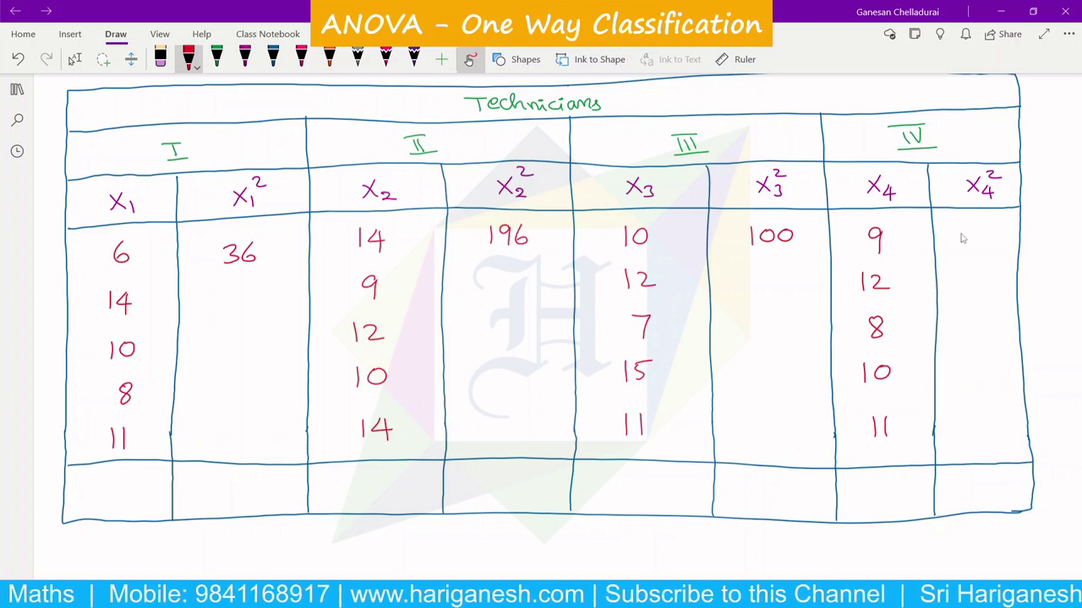
pyautogui.moveTo(968, 233)
pyautogui.mouseDown()
pyautogui.moveTo(958, 245)
pyautogui.moveTo(969, 233)
pyautogui.mouseUp()
pyautogui.moveTo(981, 233); pyautogui.dragTo(981, 247)
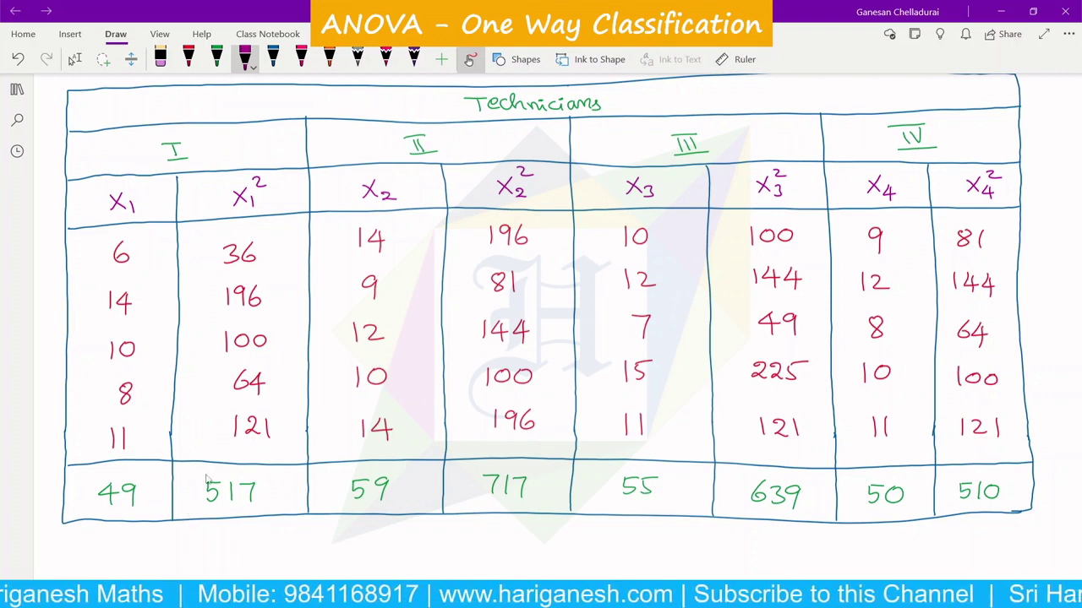
# Step: Label the eight column totals Σx₁, Σx₁², Σx₂, Σx₂², Σx₃, Σx₃², Σx₄, Σx₄² in pink
pyautogui.scroll(-2, 217, 409)
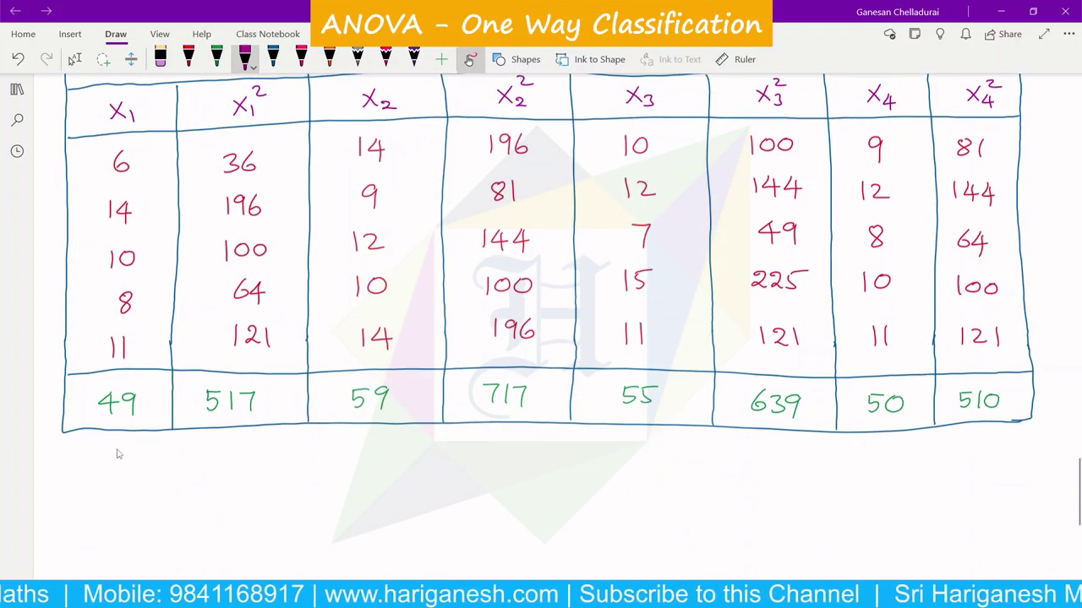
pyautogui.moveTo(102, 442)
pyautogui.mouseDown()
pyautogui.moveTo(90, 461)
pyautogui.moveTo(112, 448)
pyautogui.moveTo(128, 464)
pyautogui.mouseUp()
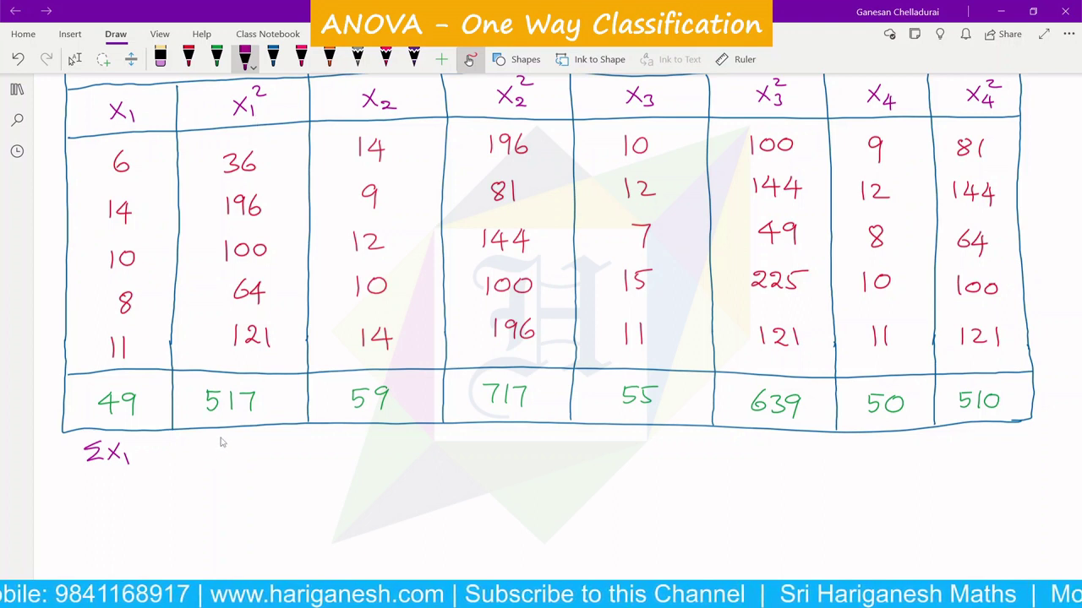
pyautogui.moveTo(222, 442)
pyautogui.mouseDown()
pyautogui.moveTo(225, 465)
pyautogui.moveTo(234, 453)
pyautogui.mouseUp()
pyautogui.moveTo(245, 437); pyautogui.dragTo(257, 444)
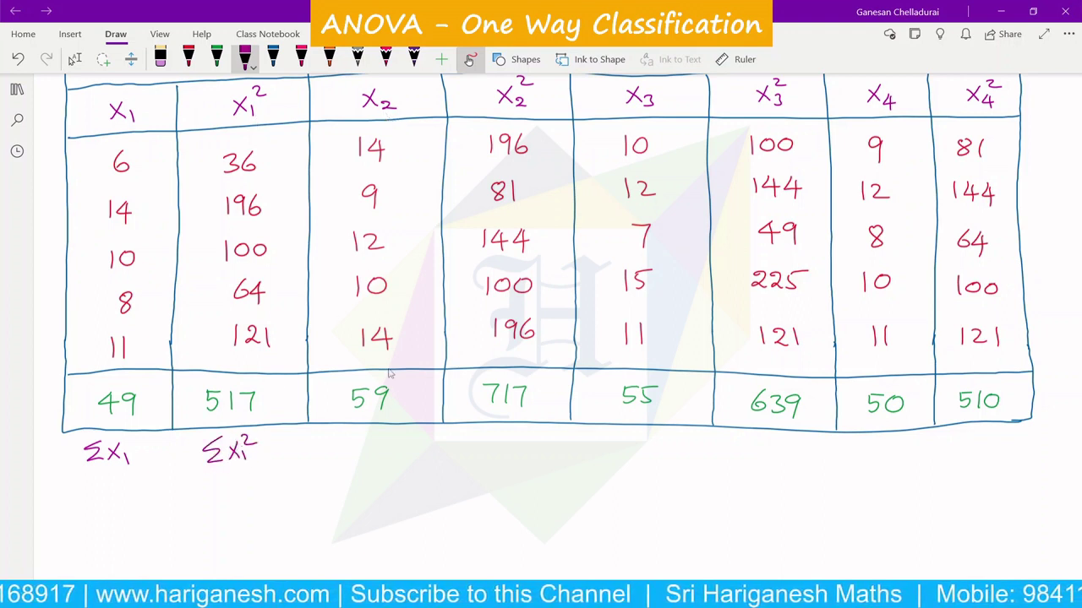
pyautogui.moveTo(359, 447)
pyautogui.mouseDown()
pyautogui.moveTo(355, 456)
pyautogui.moveTo(402, 460)
pyautogui.mouseUp()
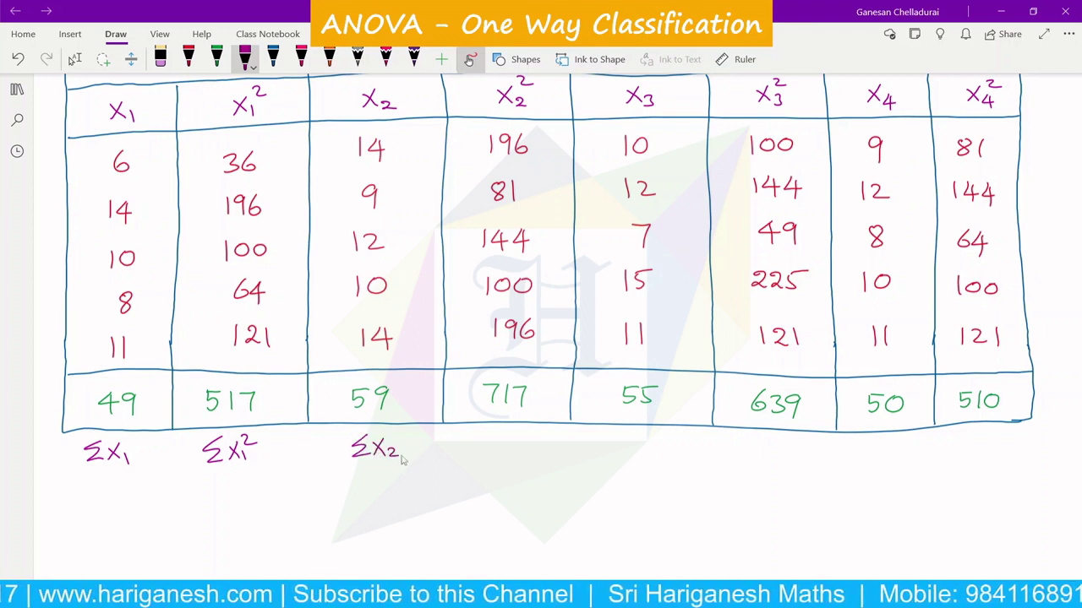
pyautogui.moveTo(489, 444)
pyautogui.mouseDown()
pyautogui.moveTo(482, 450)
pyautogui.moveTo(511, 441)
pyautogui.moveTo(524, 452)
pyautogui.moveTo(523, 433)
pyautogui.moveTo(534, 439)
pyautogui.mouseUp()
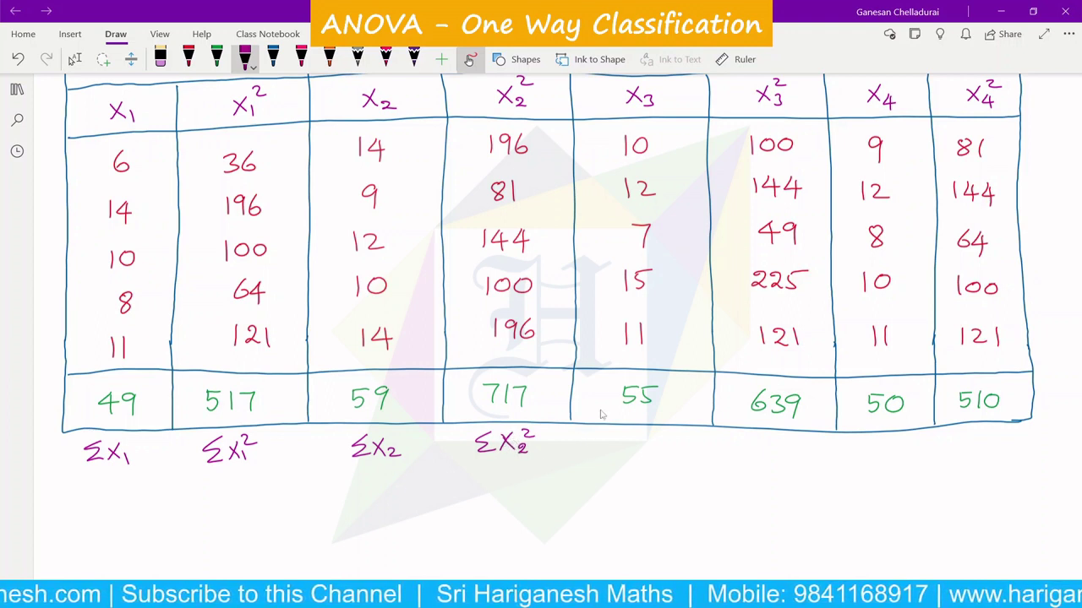
pyautogui.moveTo(644, 436)
pyautogui.mouseDown()
pyautogui.moveTo(631, 456)
pyautogui.moveTo(662, 453)
pyautogui.moveTo(671, 467)
pyautogui.mouseUp()
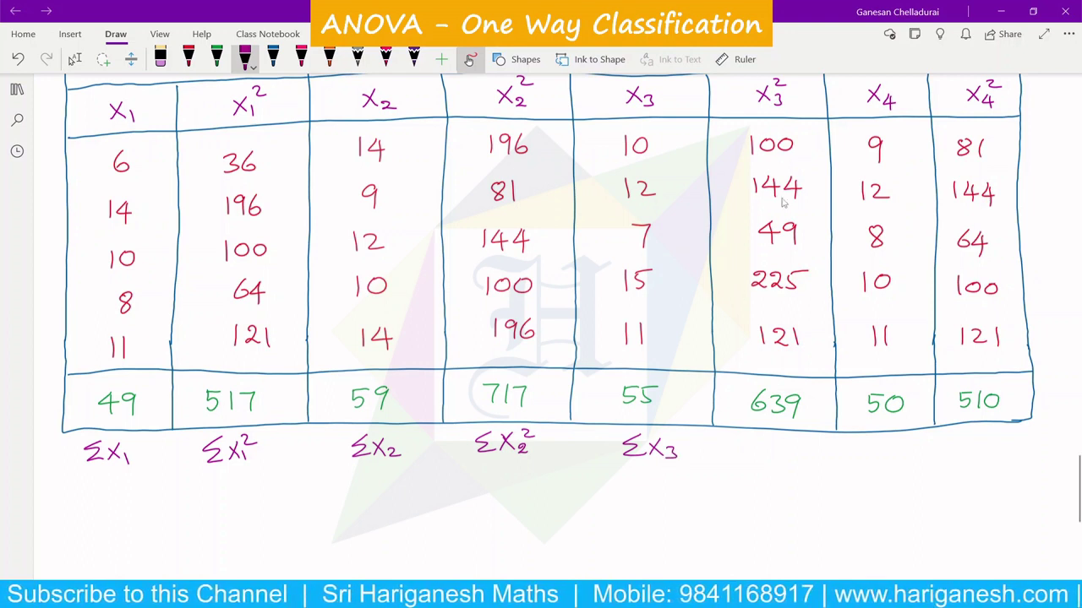
pyautogui.moveTo(759, 448)
pyautogui.mouseDown()
pyautogui.moveTo(765, 462)
pyautogui.moveTo(800, 465)
pyautogui.moveTo(807, 450)
pyautogui.mouseUp()
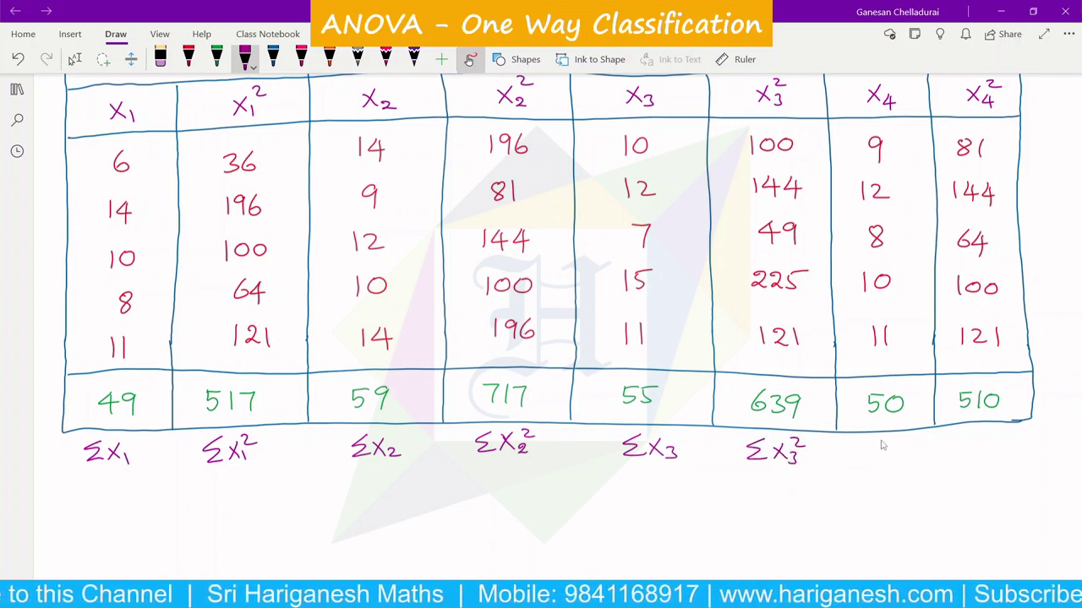
pyautogui.moveTo(881, 446); pyautogui.dragTo(920, 475)
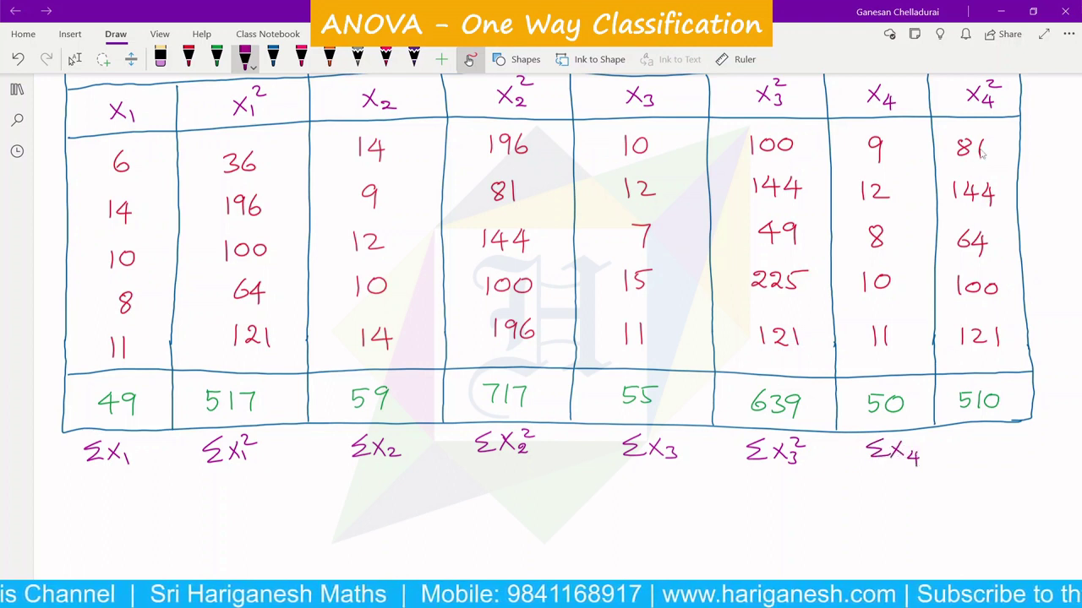
pyautogui.moveTo(976, 437)
pyautogui.mouseDown()
pyautogui.moveTo(1013, 461)
pyautogui.moveTo(1010, 446)
pyautogui.mouseUp()
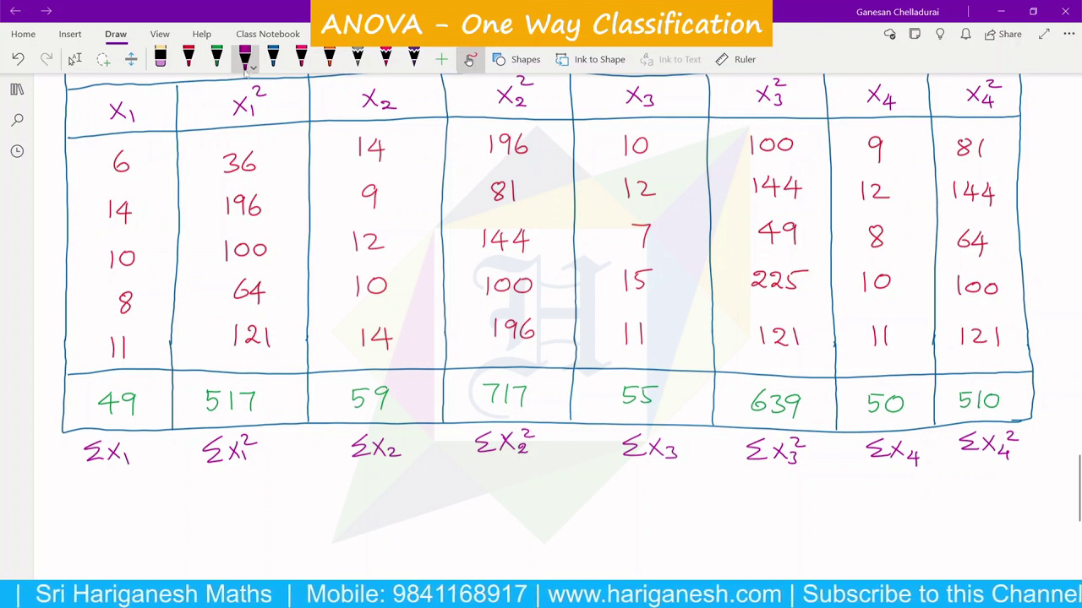
# Step: Write the blue sample sizes n₁=5, n₂=5, n₃=5 and n₄=5 under the Σx labels
pyautogui.click(273, 57)
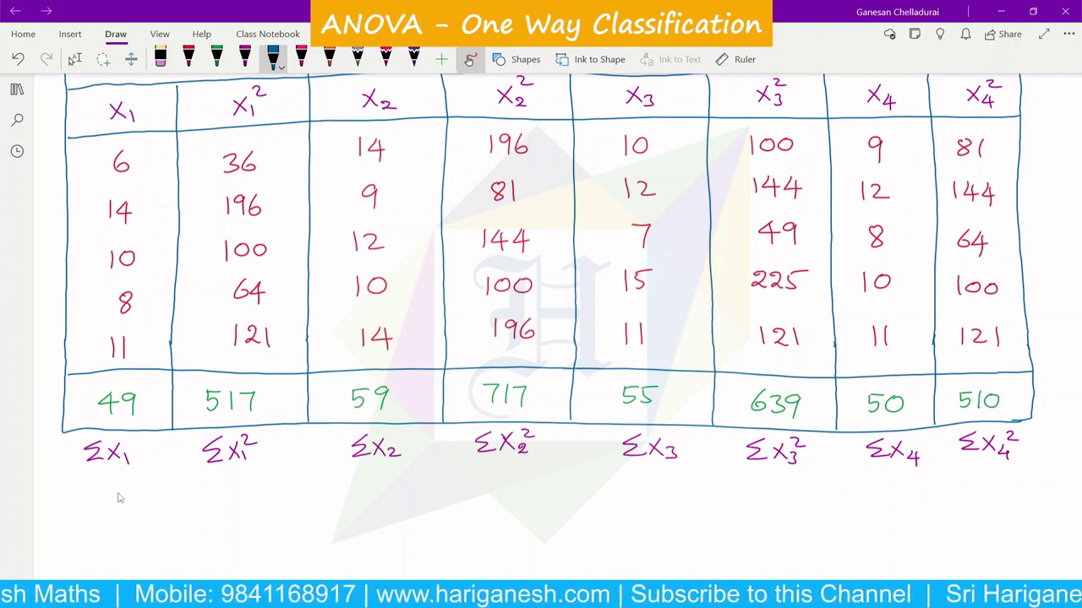
pyautogui.moveTo(94, 499); pyautogui.dragTo(121, 494)
pyautogui.moveTo(132, 485)
pyautogui.mouseDown()
pyautogui.moveTo(129, 500)
pyautogui.moveTo(143, 483)
pyautogui.mouseUp()
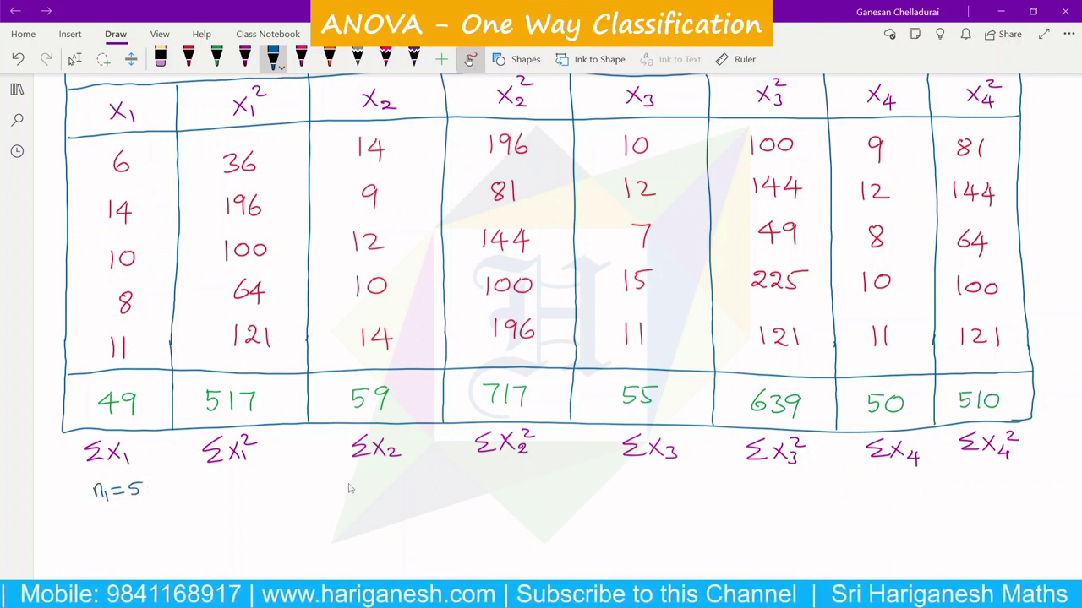
pyautogui.moveTo(347, 499); pyautogui.dragTo(372, 499)
pyautogui.moveTo(372, 487); pyautogui.dragTo(386, 495)
pyautogui.moveTo(394, 485); pyautogui.dragTo(397, 497)
pyautogui.moveTo(395, 482); pyautogui.dragTo(404, 481)
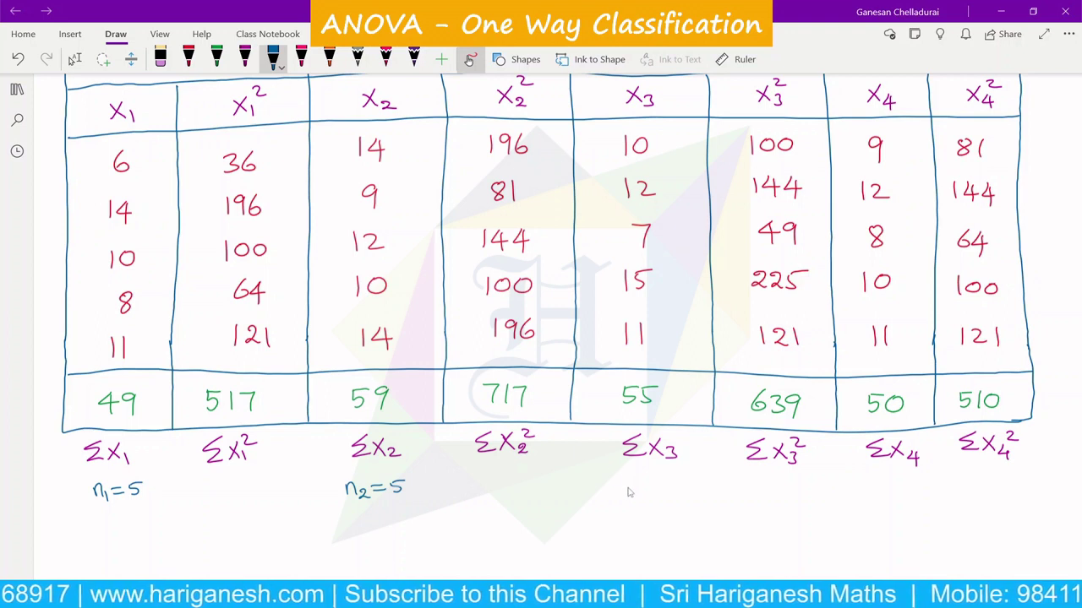
pyautogui.moveTo(627, 499); pyautogui.dragTo(638, 498)
pyautogui.moveTo(642, 491); pyautogui.dragTo(644, 505)
pyautogui.moveTo(655, 488); pyautogui.dragTo(666, 496)
pyautogui.moveTo(676, 489)
pyautogui.mouseDown()
pyautogui.moveTo(682, 500)
pyautogui.moveTo(686, 481)
pyautogui.mouseUp()
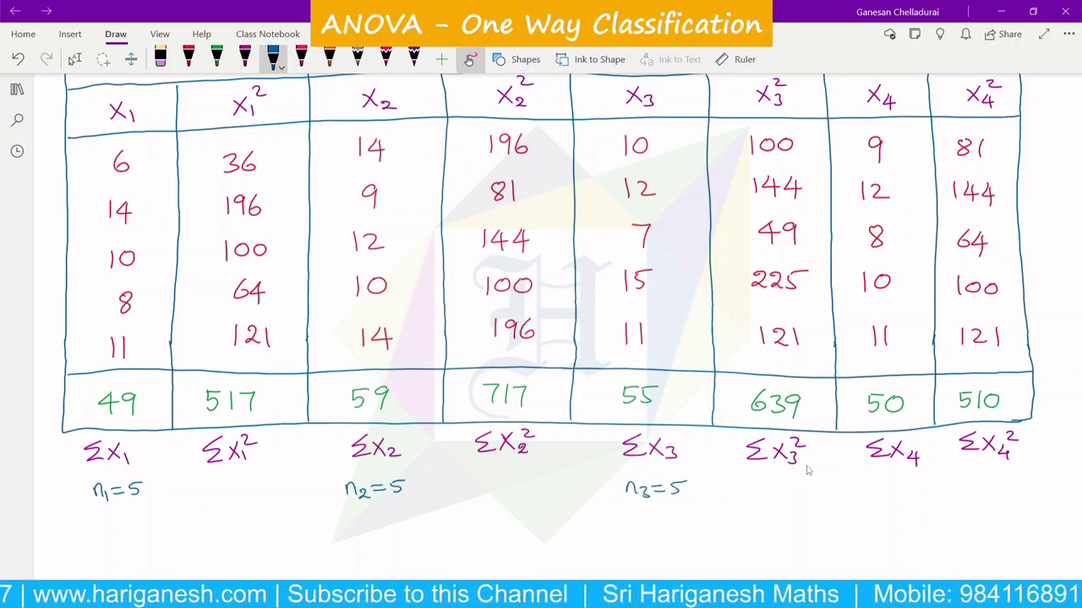
pyautogui.moveTo(878, 480); pyautogui.dragTo(904, 497)
pyautogui.moveTo(901, 487)
pyautogui.mouseDown()
pyautogui.moveTo(901, 502)
pyautogui.moveTo(919, 485)
pyautogui.mouseUp()
pyautogui.moveTo(908, 493); pyautogui.dragTo(935, 499)
pyautogui.moveTo(929, 481); pyautogui.dragTo(940, 480)
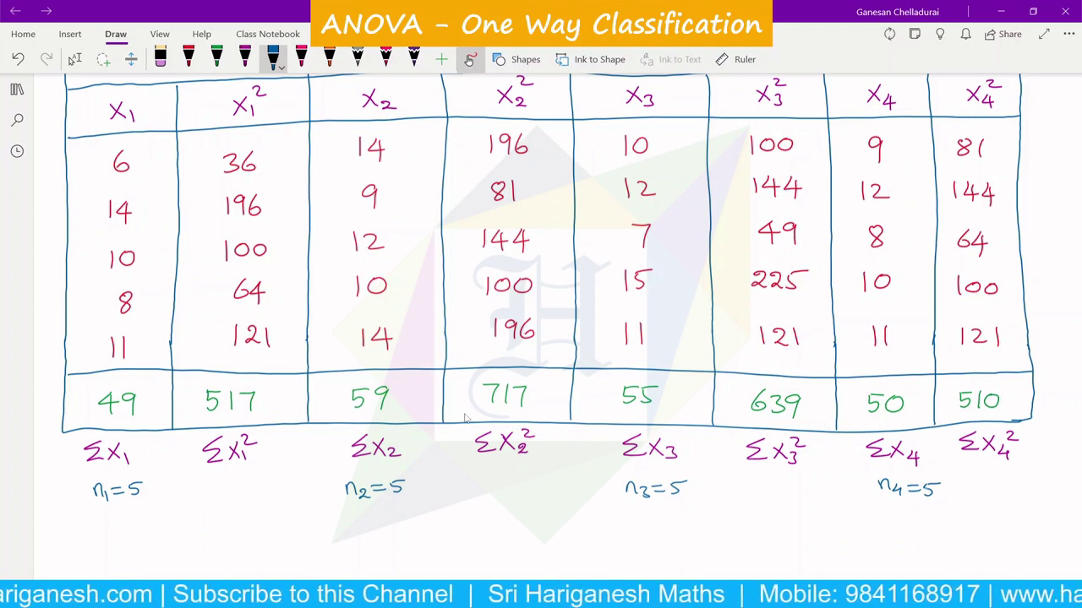
# Step: Begin the grand total's numeric line in red with '= 49 + 59'
pyautogui.scroll(-5, 487, 347)
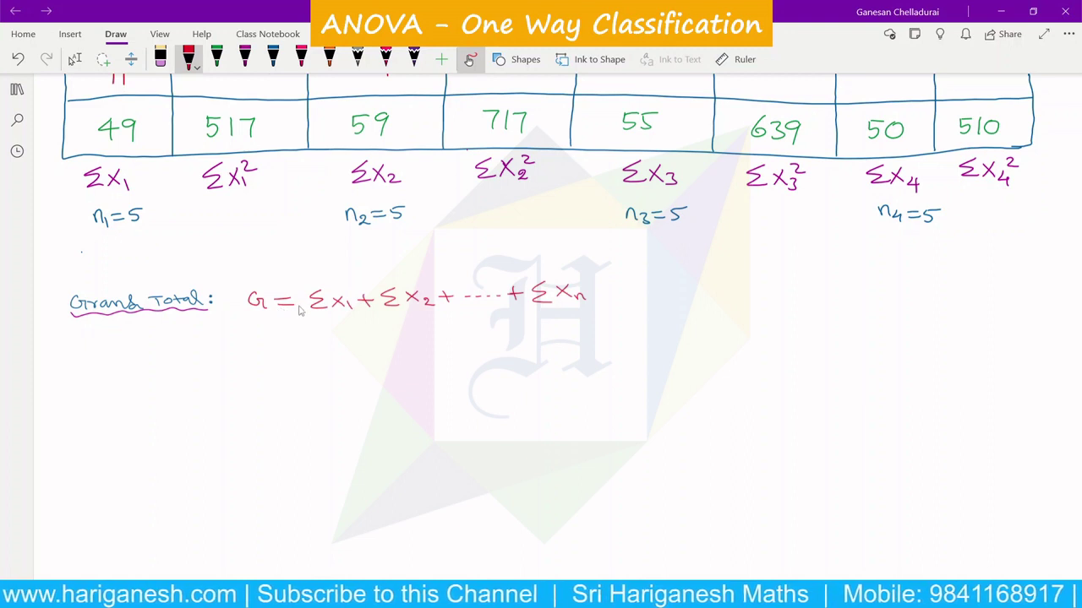
pyautogui.moveTo(277, 350)
pyautogui.mouseDown()
pyautogui.moveTo(299, 349)
pyautogui.moveTo(299, 359)
pyautogui.mouseUp()
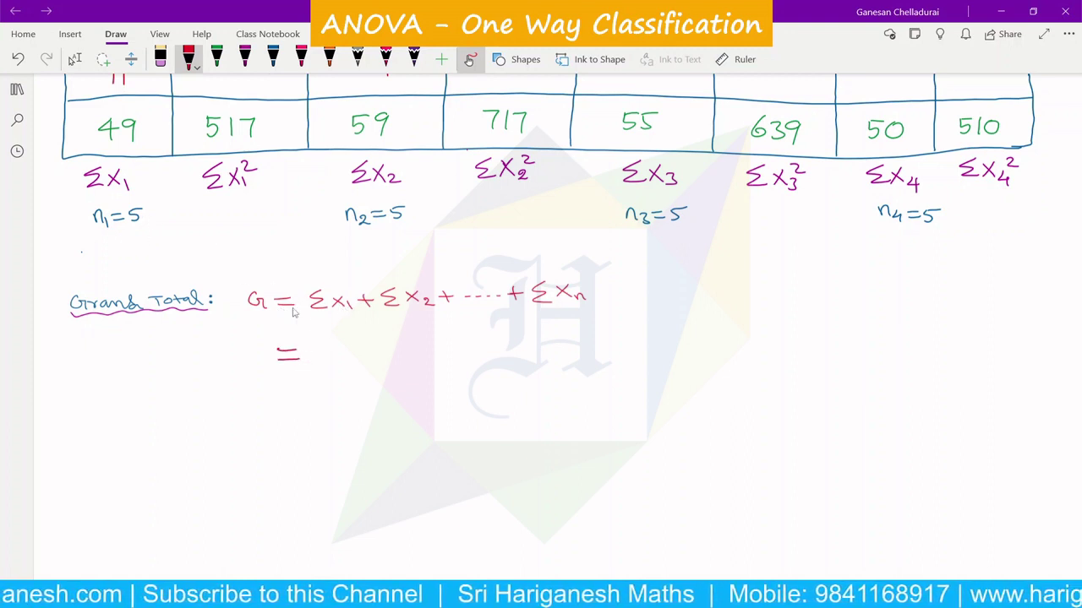
pyautogui.moveTo(336, 343); pyautogui.dragTo(338, 366)
pyautogui.moveTo(364, 345)
pyautogui.mouseDown()
pyautogui.moveTo(362, 363)
pyautogui.moveTo(392, 353)
pyautogui.mouseUp()
pyautogui.moveTo(382, 343)
pyautogui.mouseDown()
pyautogui.moveTo(382, 364)
pyautogui.moveTo(418, 364)
pyautogui.mouseUp()
pyautogui.moveTo(414, 341)
pyautogui.mouseDown()
pyautogui.moveTo(443, 360)
pyautogui.moveTo(477, 351)
pyautogui.moveTo(469, 362)
pyautogui.mouseUp()
# Step: Continue the sum with '+ 55 + 50' and write the result '= 213'
pyautogui.moveTo(484, 344); pyautogui.dragTo(485, 363)
pyautogui.moveTo(483, 341); pyautogui.dragTo(496, 339)
pyautogui.moveTo(501, 342)
pyautogui.mouseDown()
pyautogui.moveTo(505, 362)
pyautogui.moveTo(512, 338)
pyautogui.moveTo(550, 349)
pyautogui.mouseUp()
pyautogui.moveTo(539, 340)
pyautogui.mouseDown()
pyautogui.moveTo(539, 361)
pyautogui.moveTo(582, 360)
pyautogui.moveTo(584, 338)
pyautogui.mouseUp()
pyautogui.moveTo(600, 341)
pyautogui.mouseDown()
pyautogui.moveTo(590, 348)
pyautogui.moveTo(600, 341)
pyautogui.mouseUp()
pyautogui.moveTo(629, 342); pyautogui.dragTo(647, 340)
pyautogui.moveTo(627, 352); pyautogui.dragTo(649, 352)
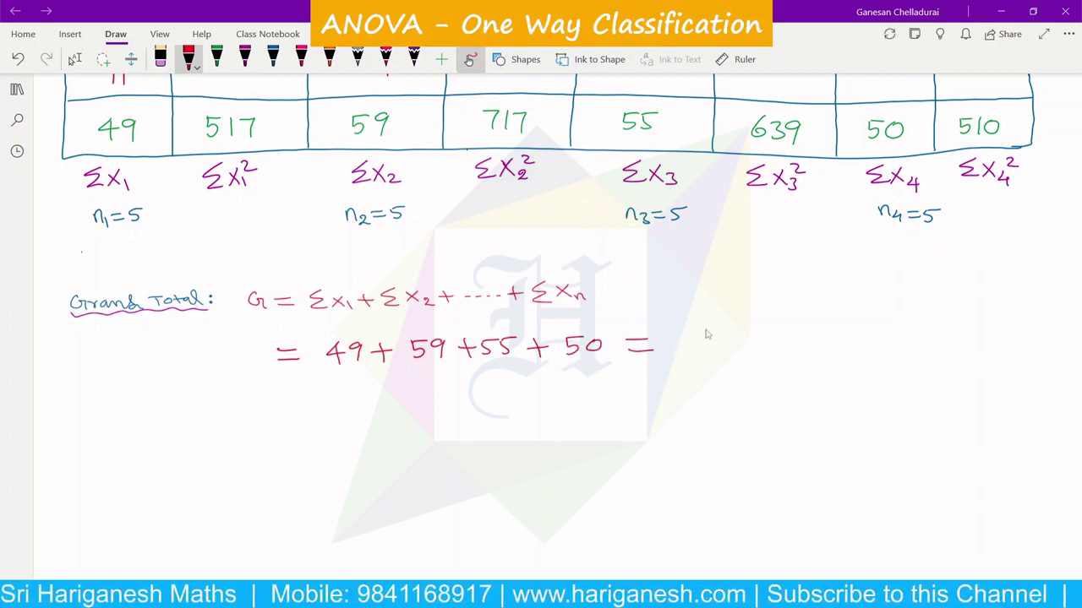
pyautogui.moveTo(679, 334); pyautogui.dragTo(698, 347)
pyautogui.moveTo(706, 337); pyautogui.dragTo(723, 354)
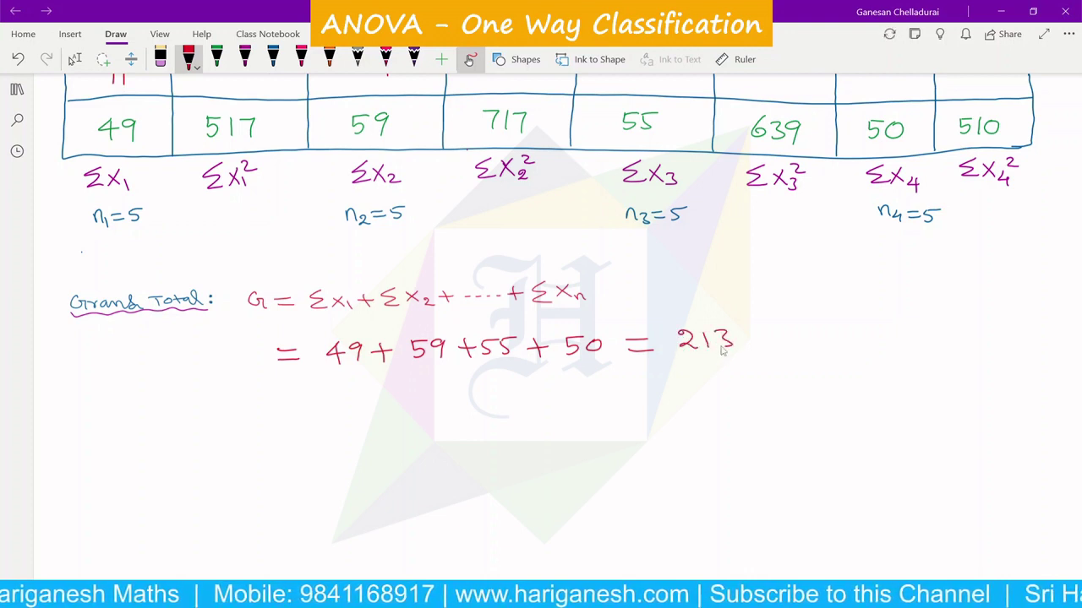